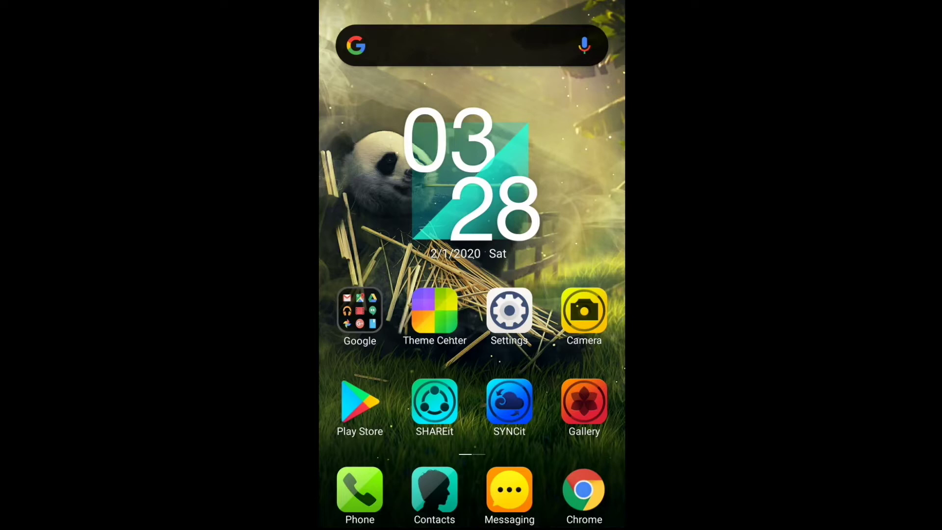
Browse back and forth between the first and second home screen pages
mouse_move(565, 246)
mouse_down()
mouse_move(392, 246)
mouse_move(565, 245)
mouse_up()
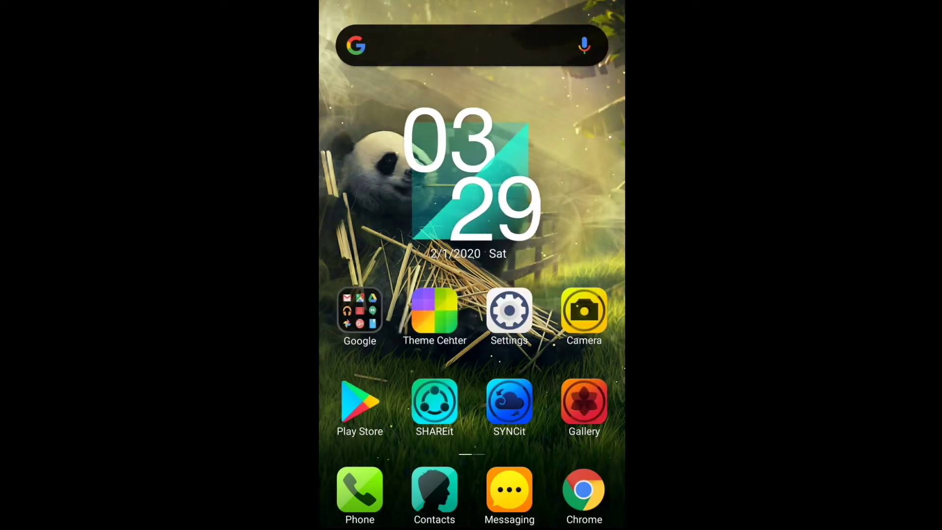
mouse_move(565, 245)
mouse_down()
mouse_move(392, 245)
mouse_move(565, 245)
mouse_up()
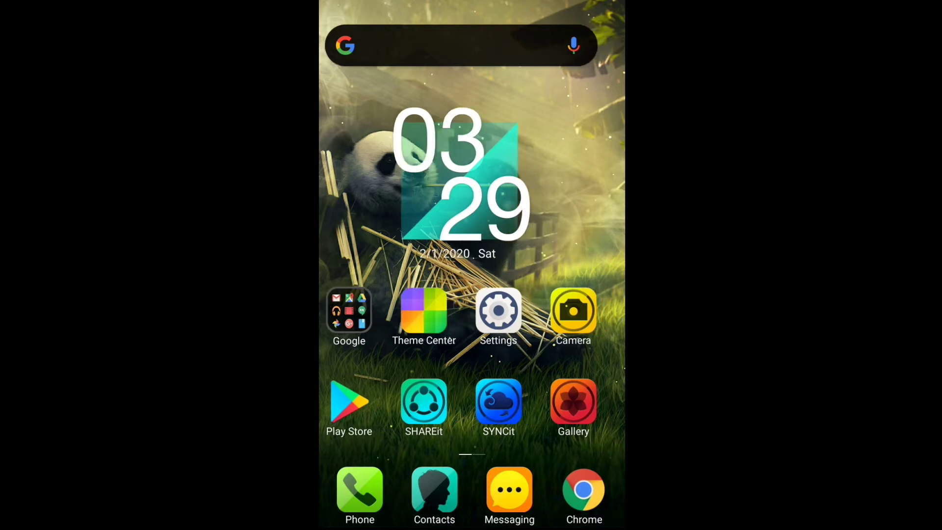
drag(564, 245, 392, 246)
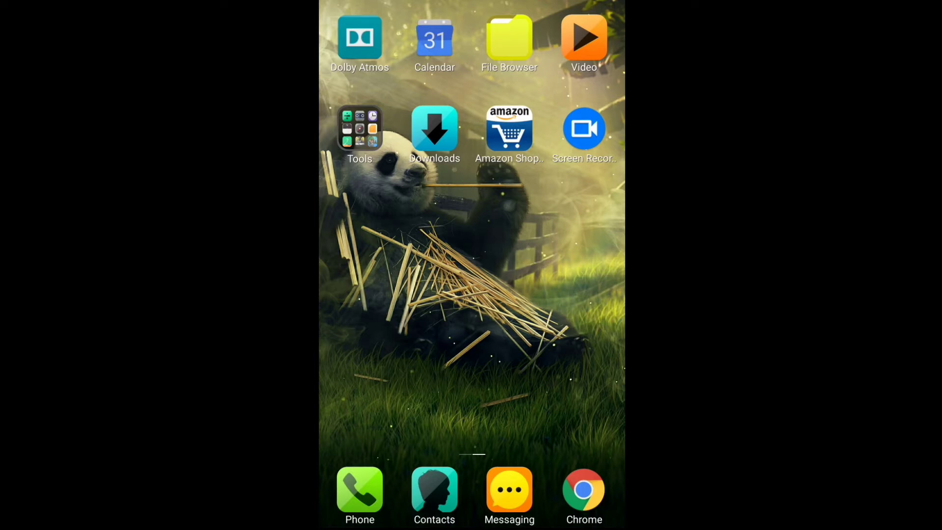
drag(393, 246, 565, 245)
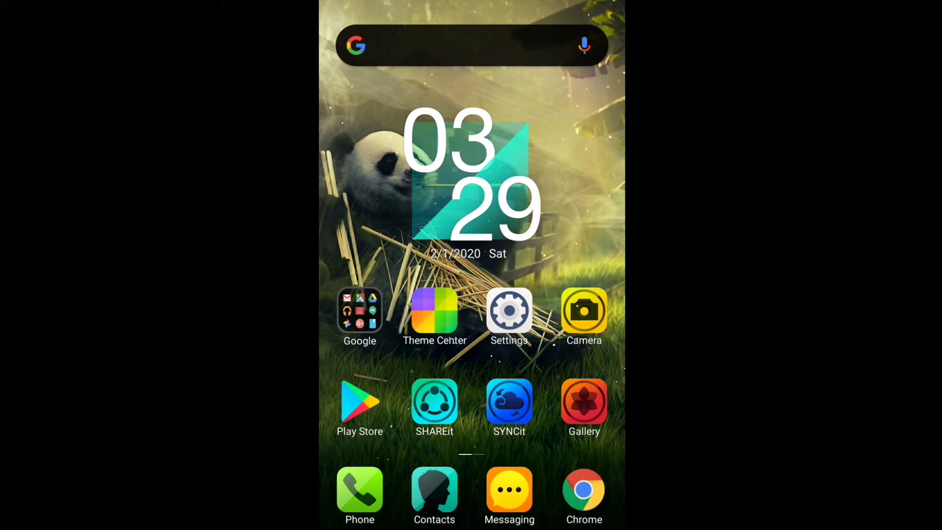
drag(564, 294, 393, 295)
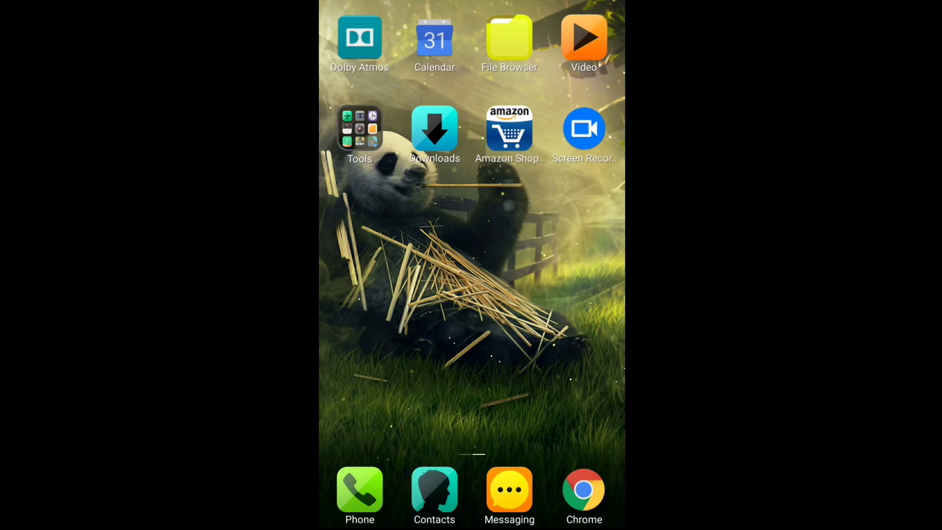
drag(393, 295, 564, 294)
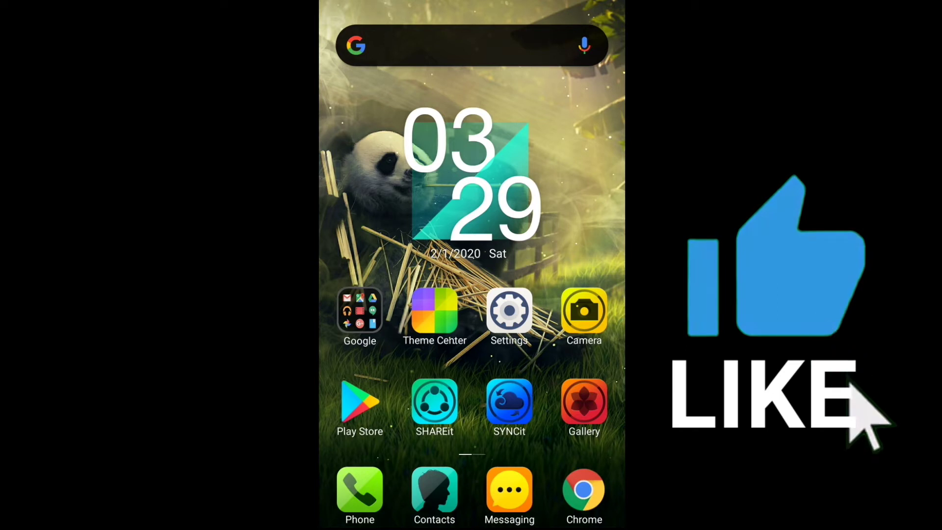
mouse_move(565, 196)
mouse_down()
mouse_move(368, 197)
mouse_move(564, 197)
mouse_up()
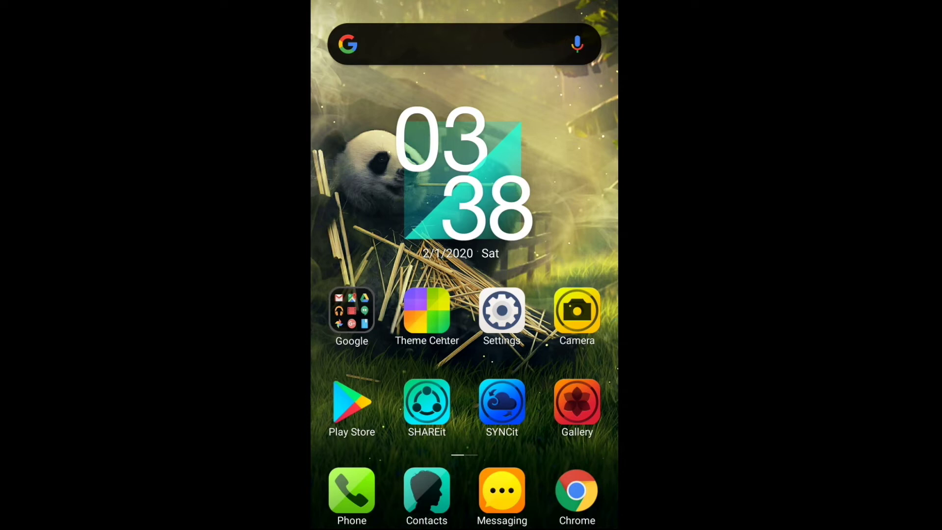
Launch WhatsApp from the second home page and set Settings > Chats > Theme to Dark
drag(539, 294, 368, 294)
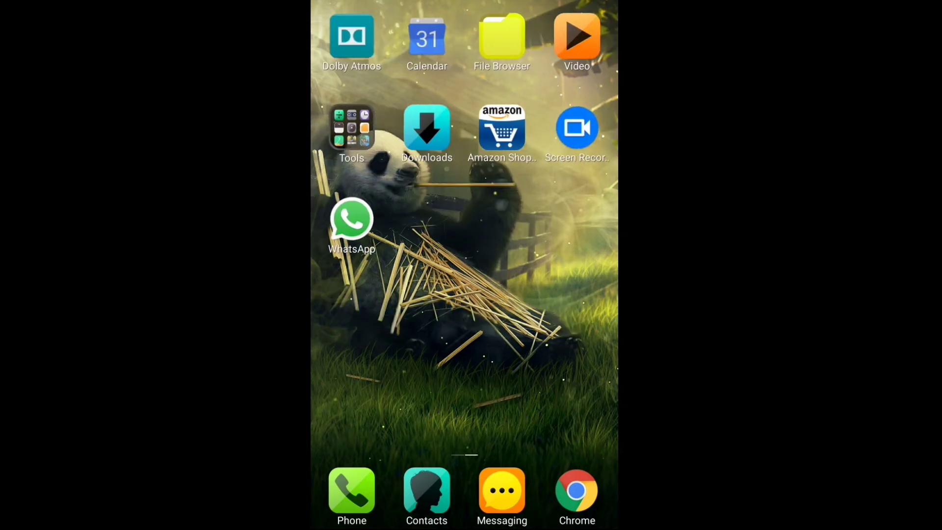
click(352, 219)
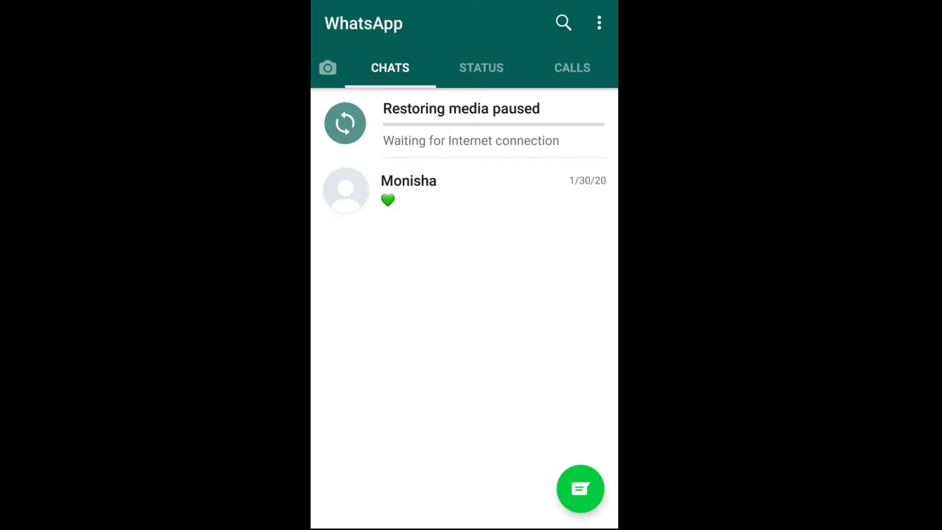
click(599, 23)
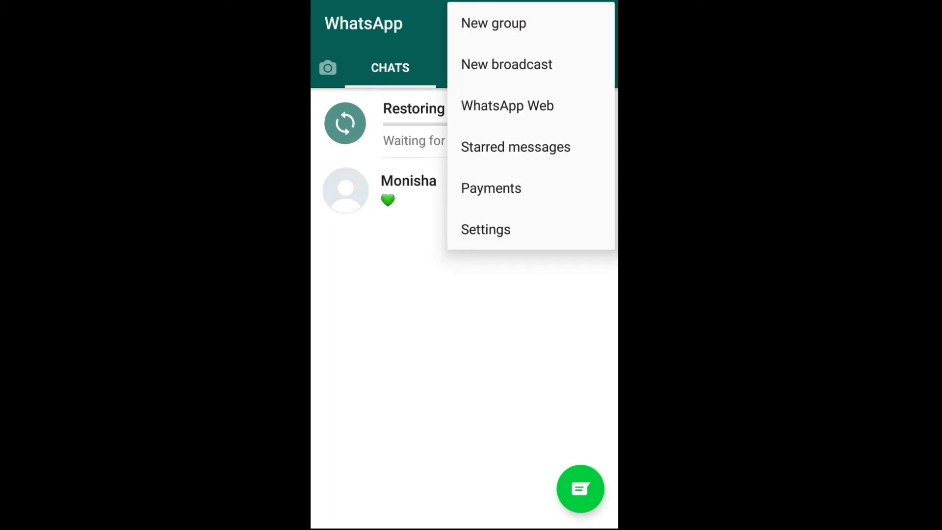
click(486, 230)
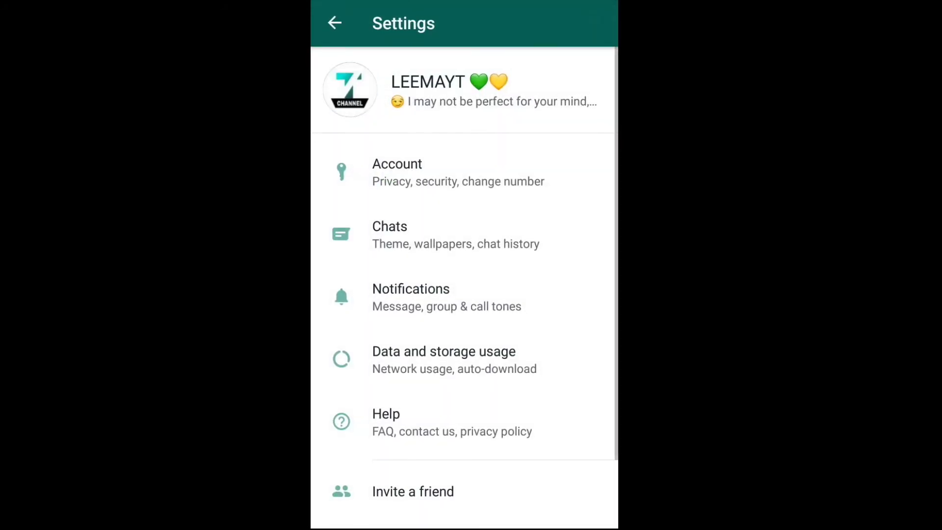
click(494, 234)
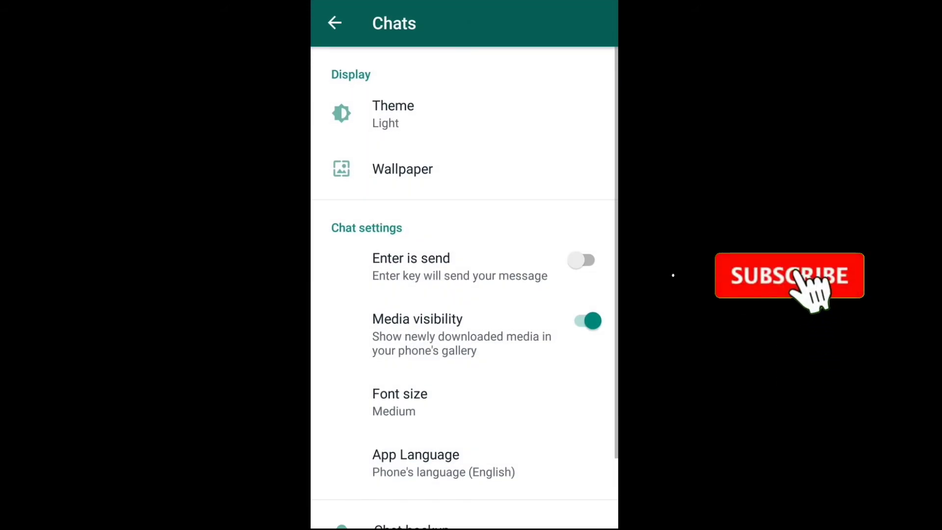
click(442, 114)
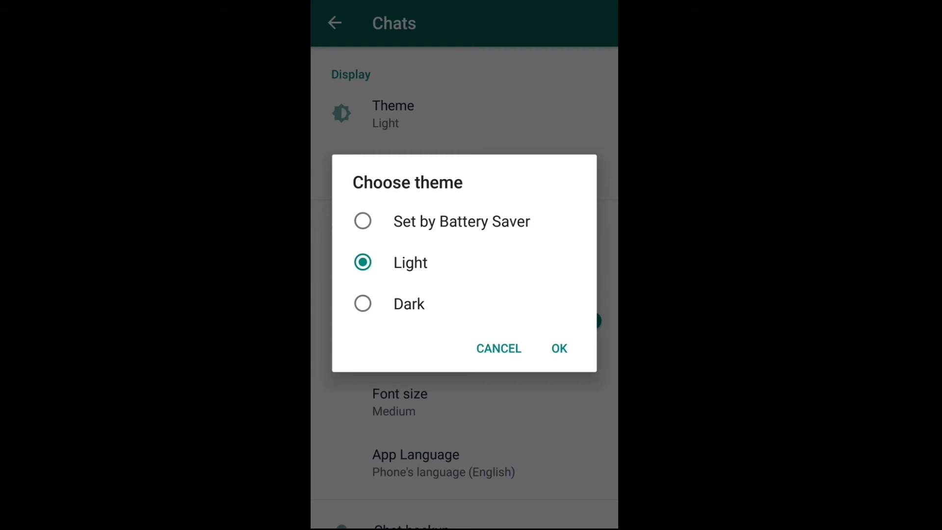
click(363, 304)
click(559, 348)
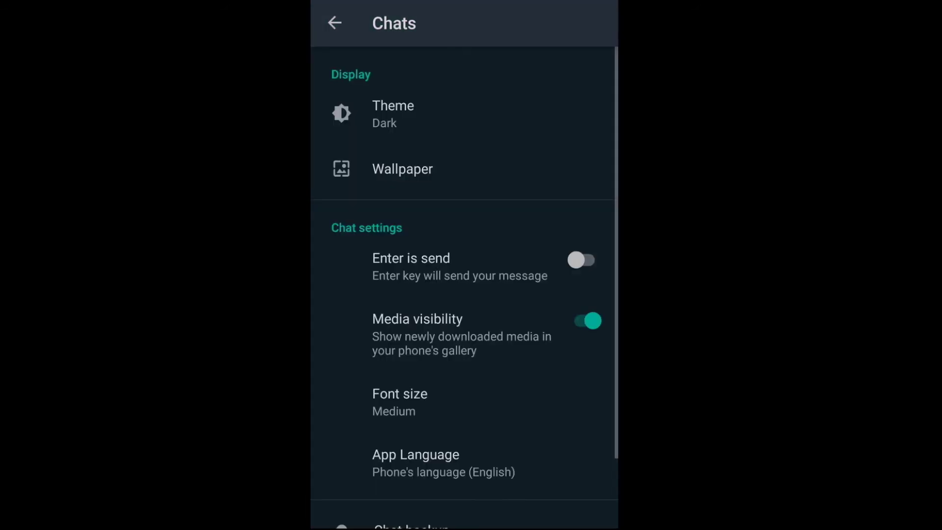
Back out to the chats list and open a conversation to view it in dark mode
click(335, 23)
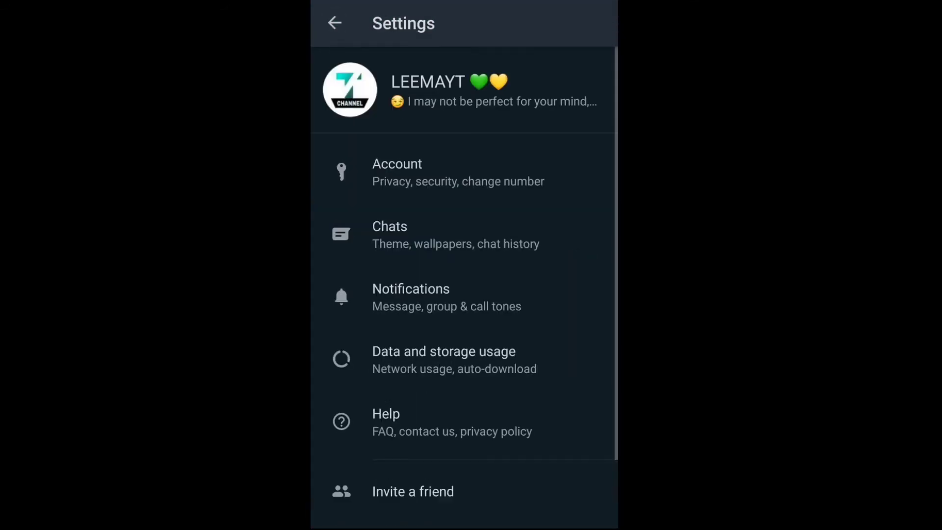
click(334, 23)
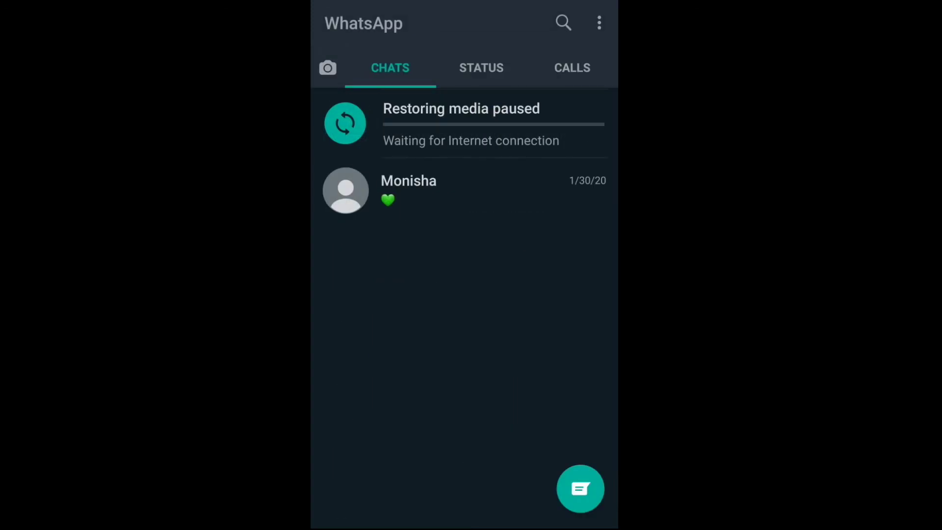
click(520, 191)
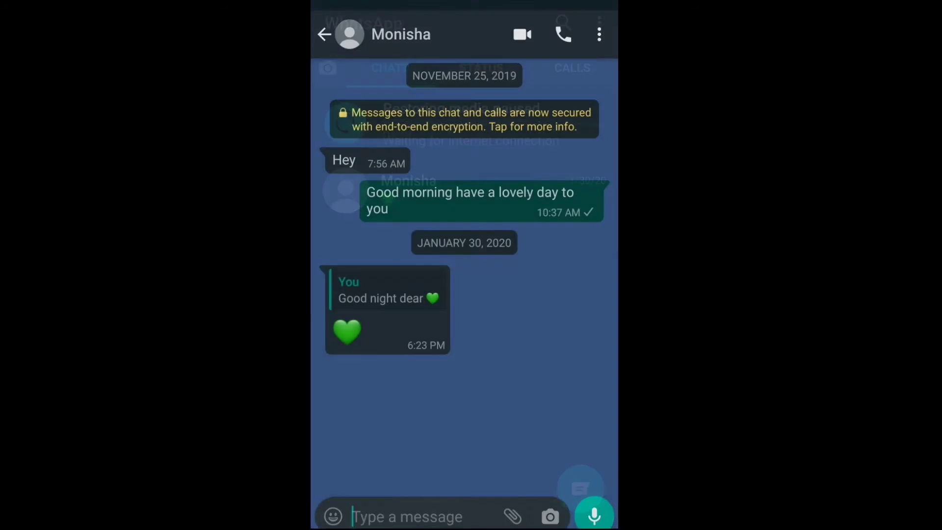
Preview the dark keyboard and emoji panel, then return to the chats list
click(407, 505)
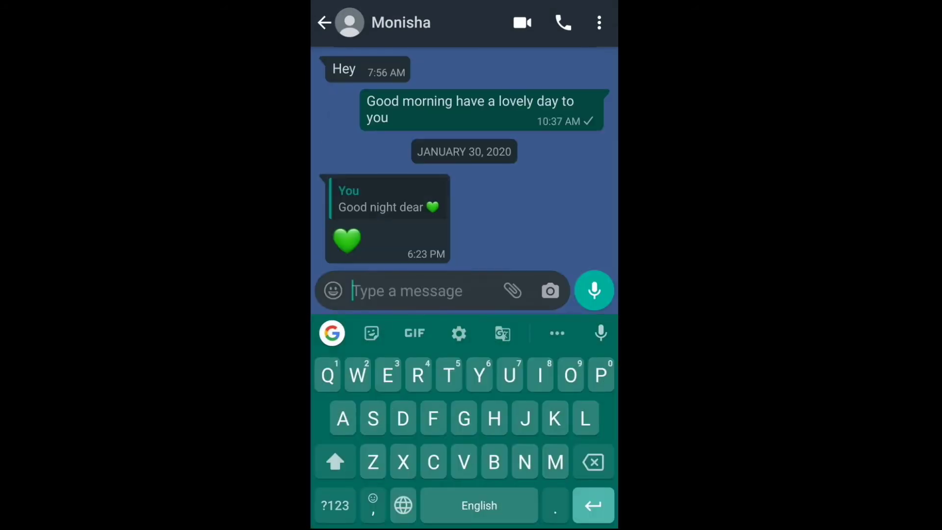
click(334, 290)
key(Escape)
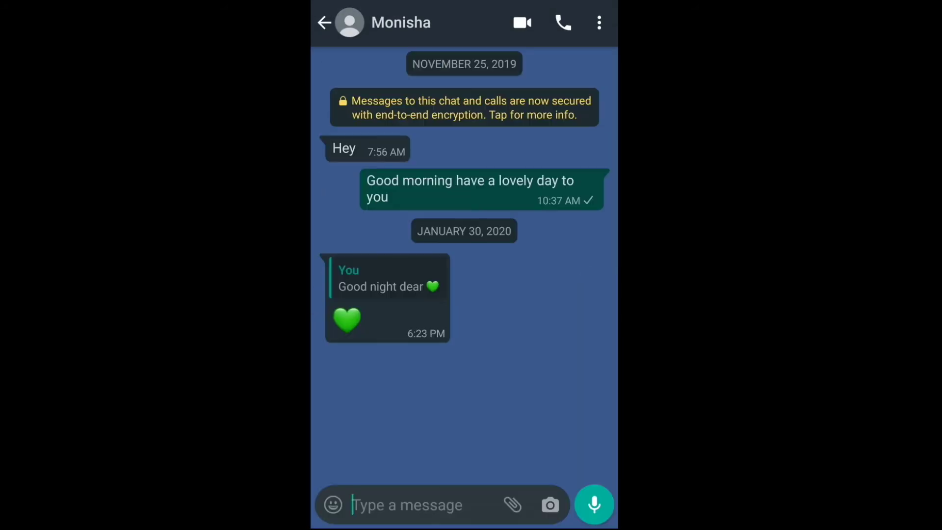
key(Escape)
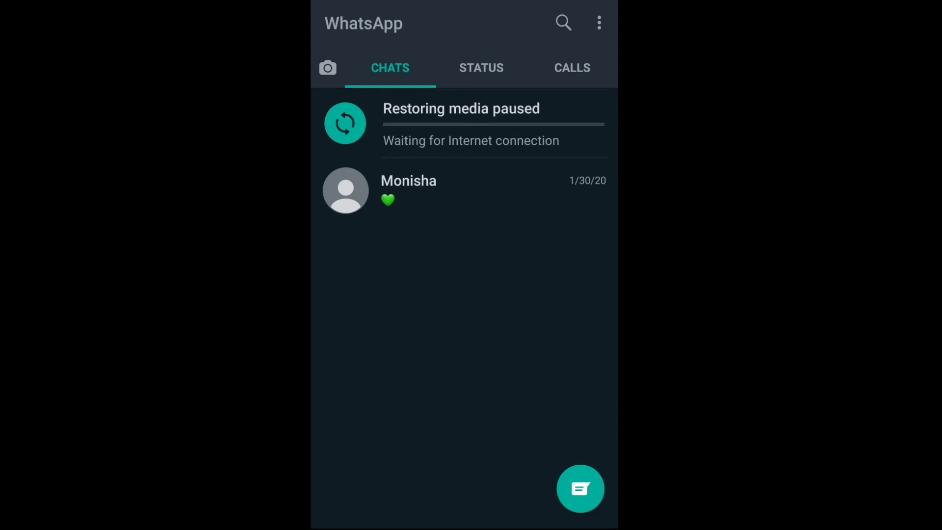
Set WhatsApp's Chats theme back to Light and return to the chats list
click(599, 23)
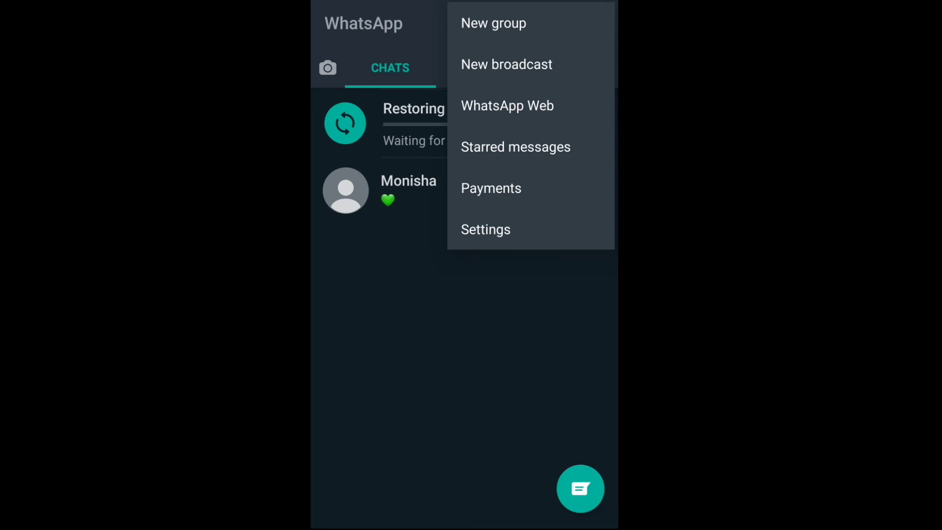
click(486, 230)
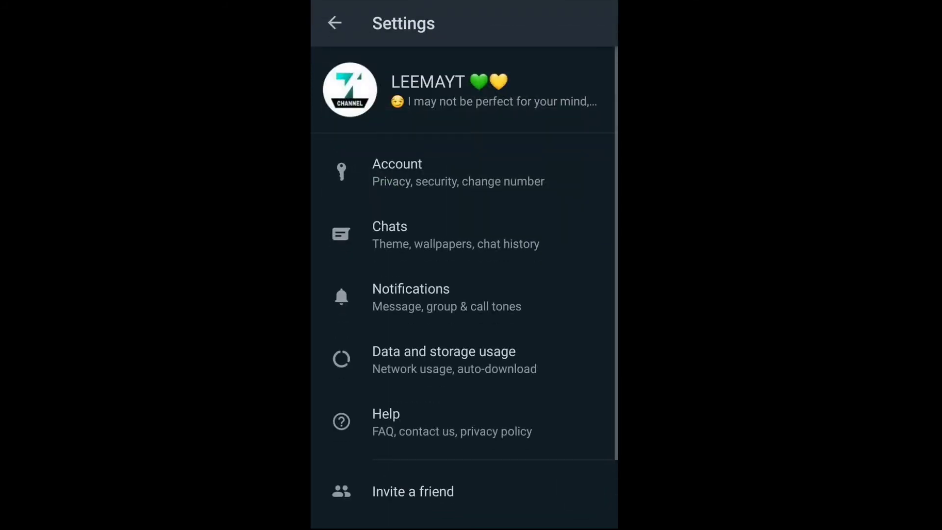
click(442, 235)
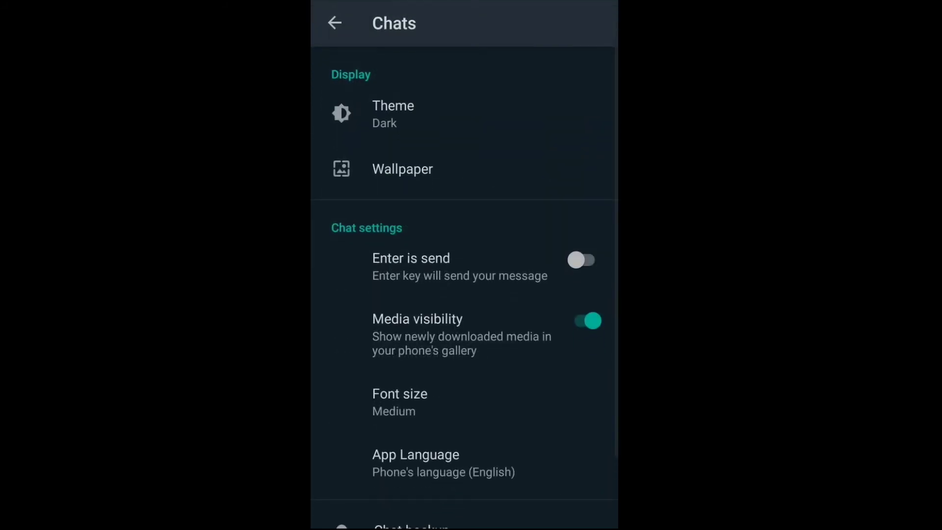
click(442, 114)
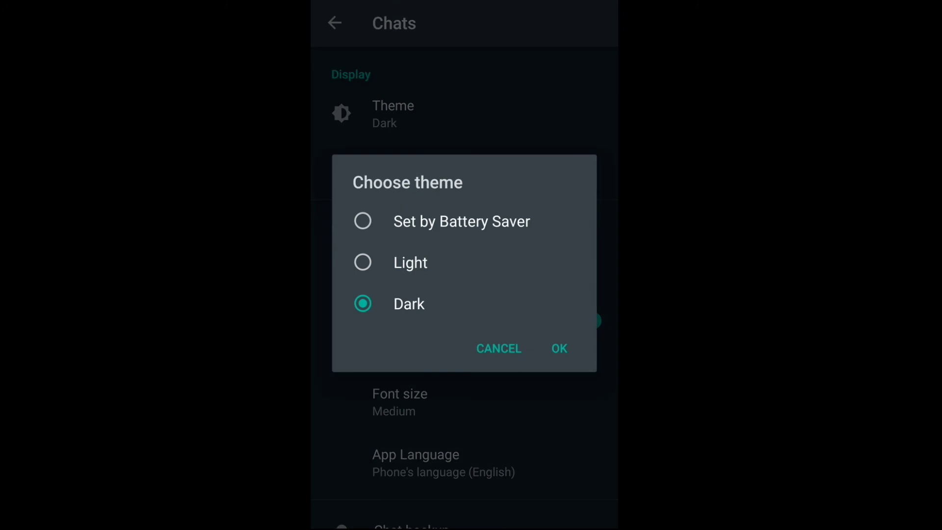
click(364, 262)
click(560, 348)
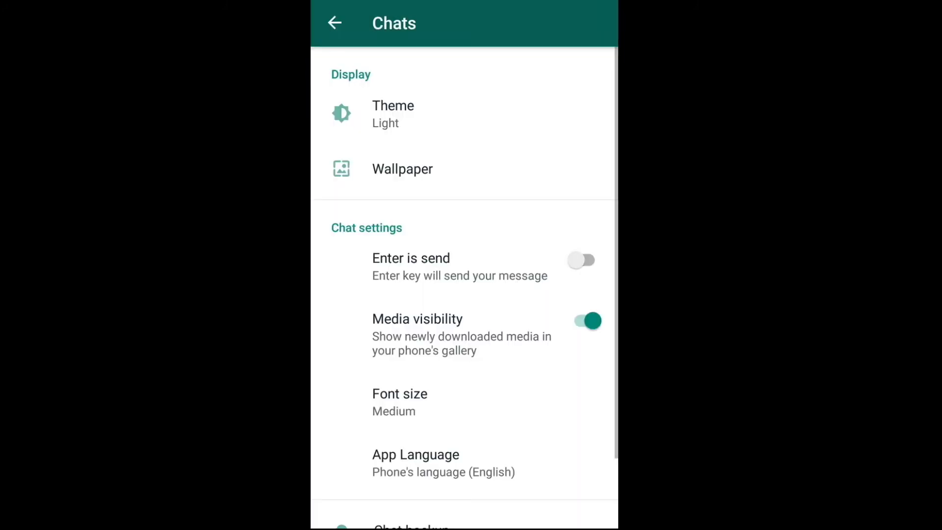
key(Escape)
click(336, 23)
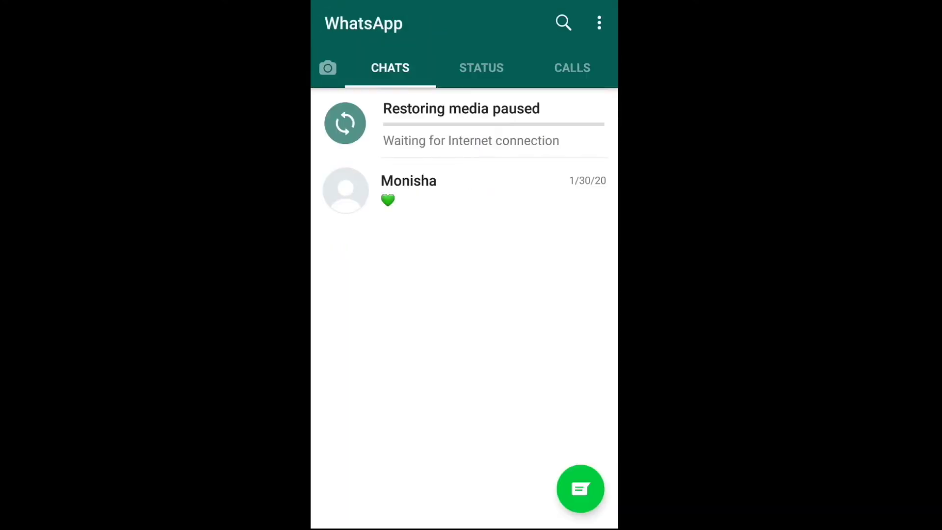
Exit WhatsApp and swipe back to the home page with the clock widget
key(Escape)
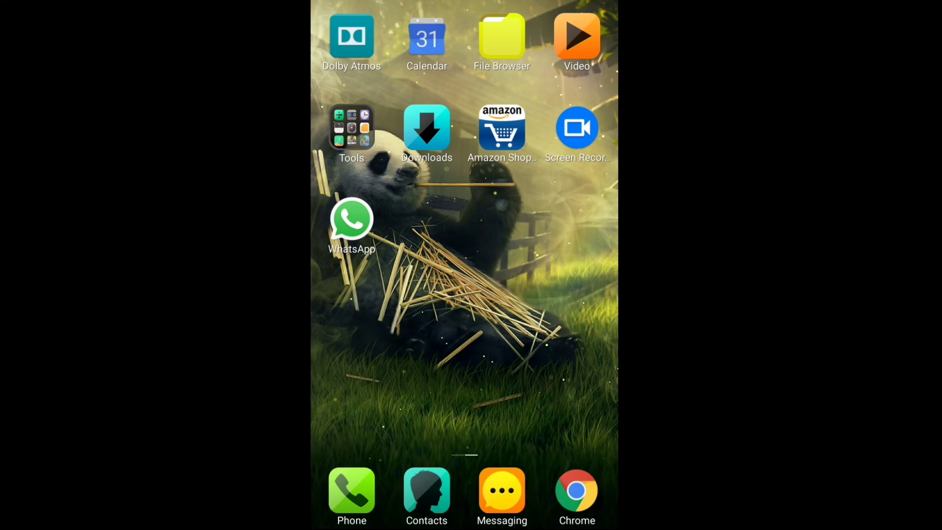
drag(393, 295, 565, 294)
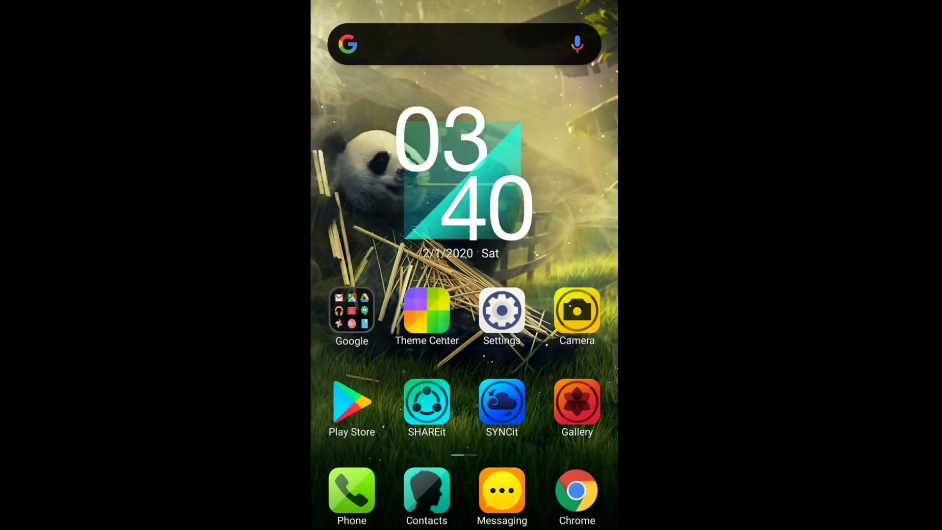